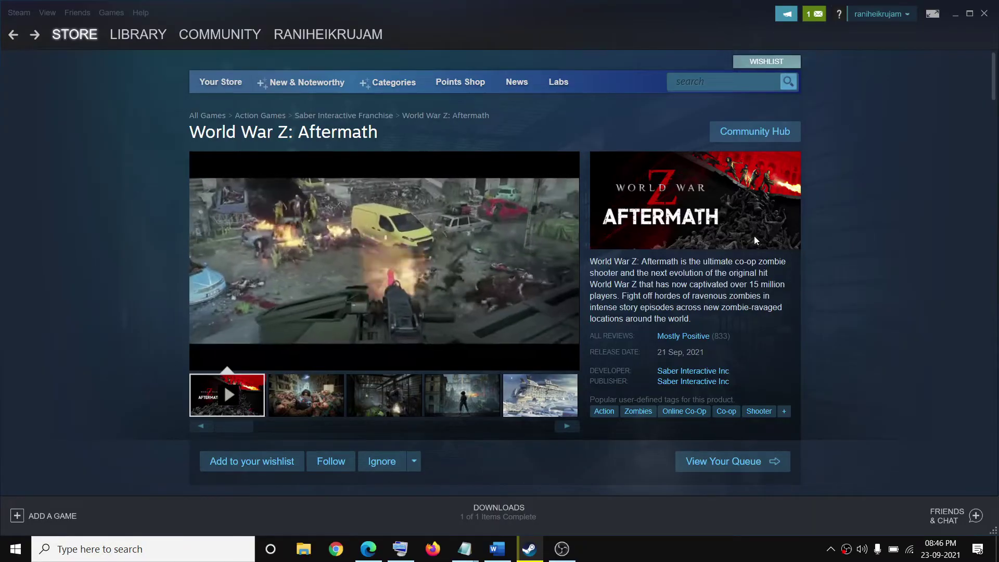
Review Step 1 of the fix-controller guide, highlighting its additional-controller and USB device phrases.
{"action": "left_click", "coordinate": [496, 549]}
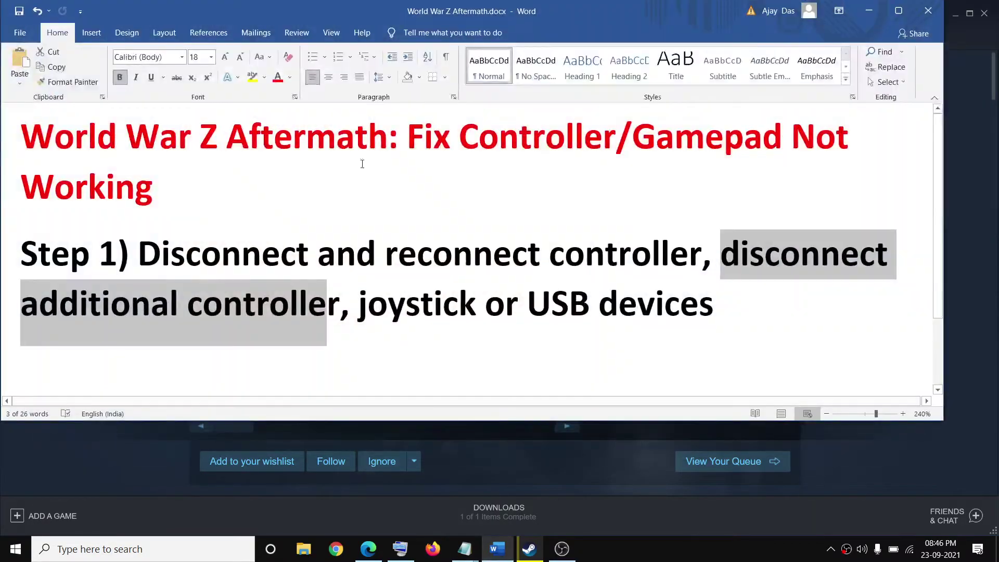
{"action": "left_click_drag", "start_coordinate": [215, 250], "coordinate": [702, 258]}
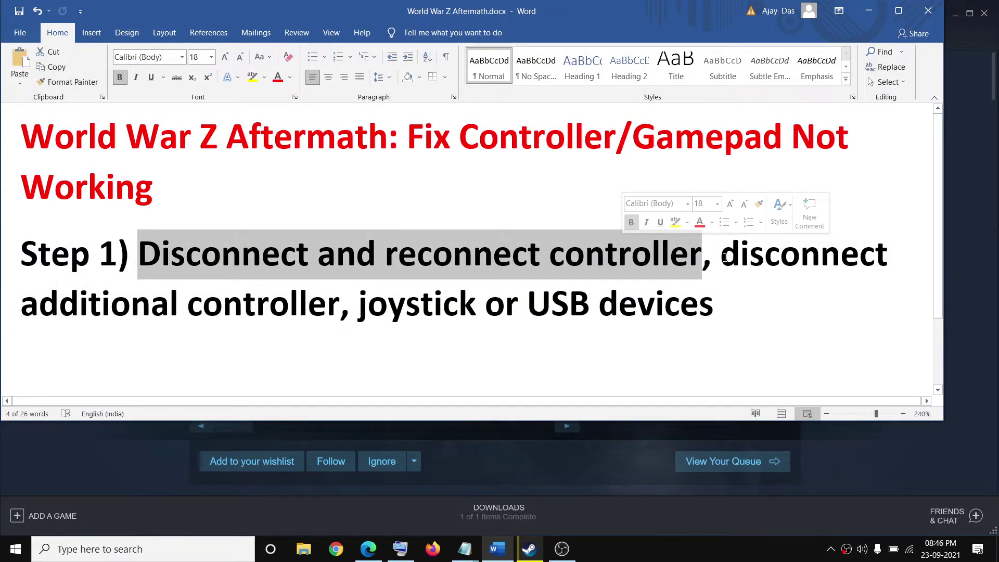
{"action": "mouse_move", "coordinate": [723, 256]}
{"action": "left_mouse_down"}
{"action": "mouse_move", "coordinate": [338, 311]}
{"action": "mouse_move", "coordinate": [419, 316]}
{"action": "left_mouse_up"}
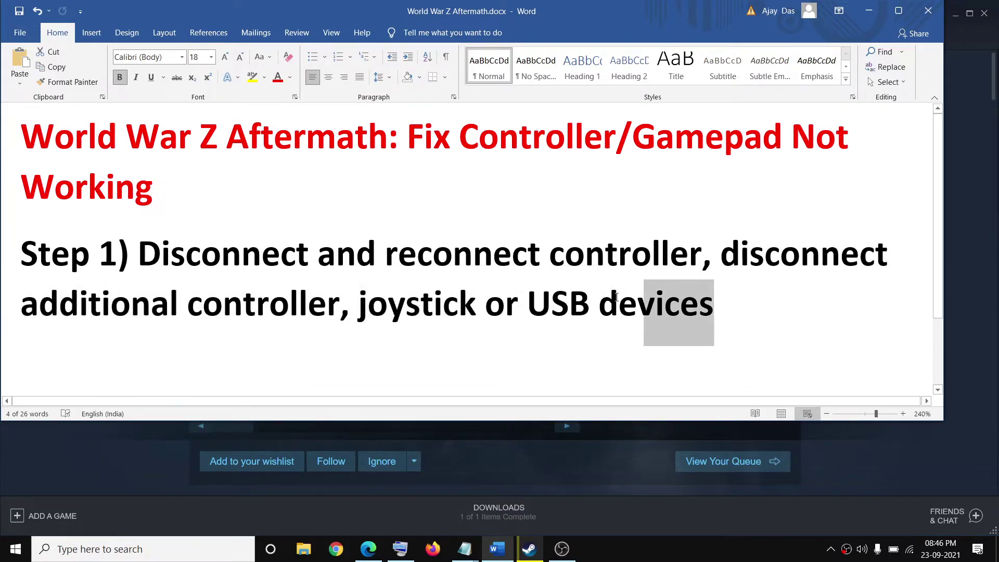
{"action": "left_click_drag", "start_coordinate": [735, 299], "coordinate": [526, 312]}
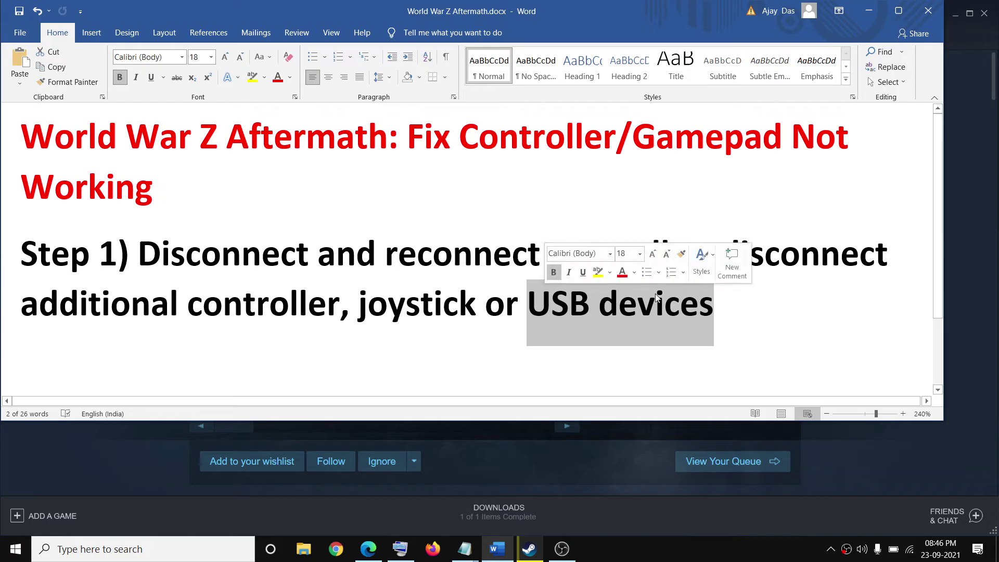
{"action": "left_click", "coordinate": [513, 307]}
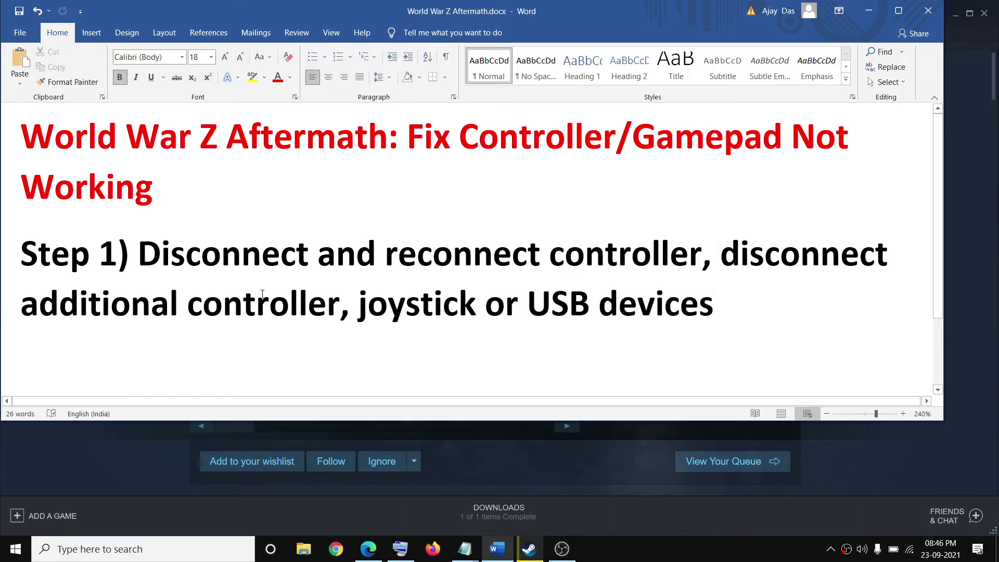
{"action": "scroll", "coordinate": [262, 291], "scroll_direction": "down", "scroll_amount": 2}
{"action": "scroll", "coordinate": [250, 312], "scroll_direction": "down", "scroll_amount": 1}
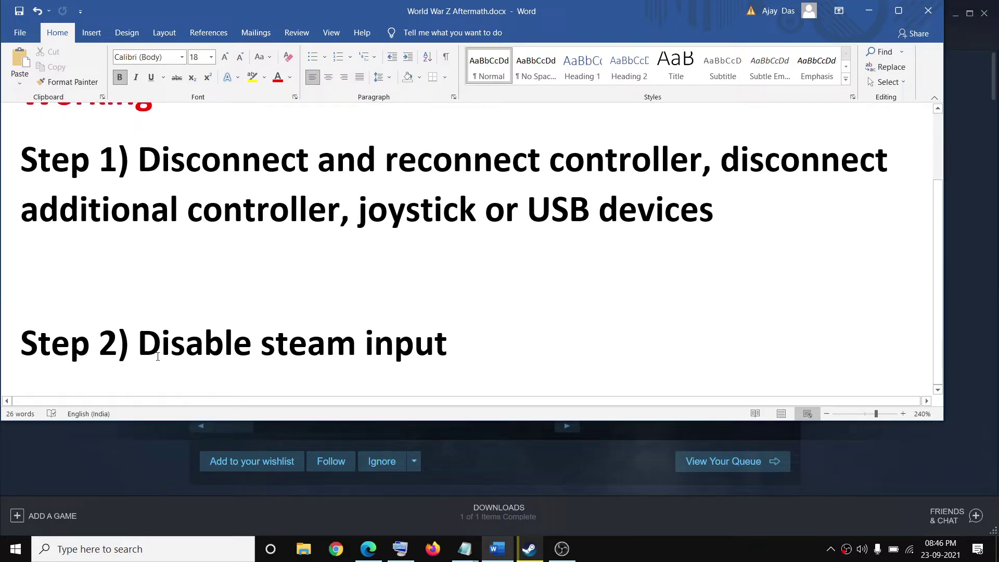
Highlight the Step 2 instruction 'Disable steam input' in the guide.
{"action": "left_click_drag", "start_coordinate": [174, 349], "coordinate": [449, 347]}
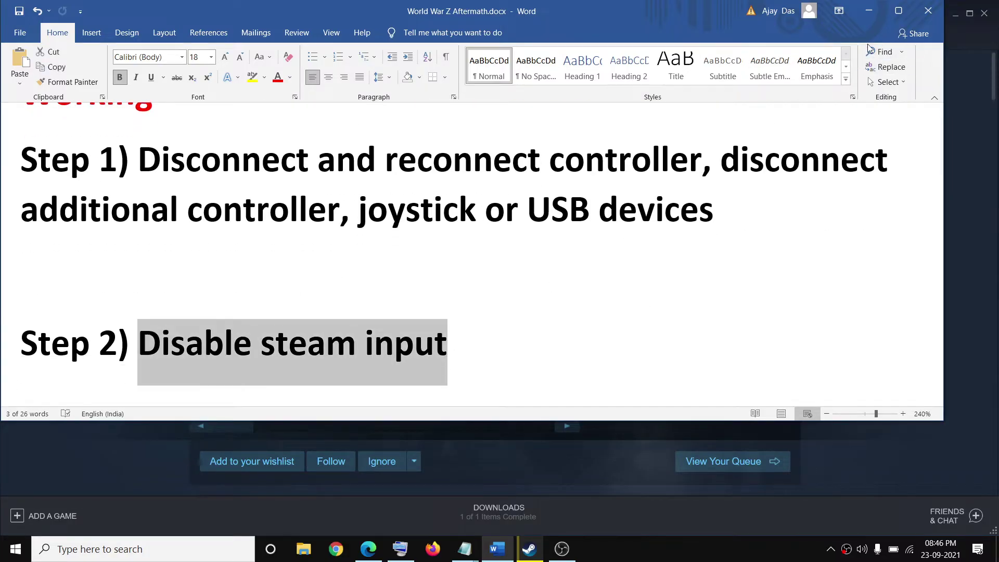
Hide Word, switch Steam to the Library and bring up Bloodhunt's right-click actions.
{"action": "left_click", "coordinate": [869, 16]}
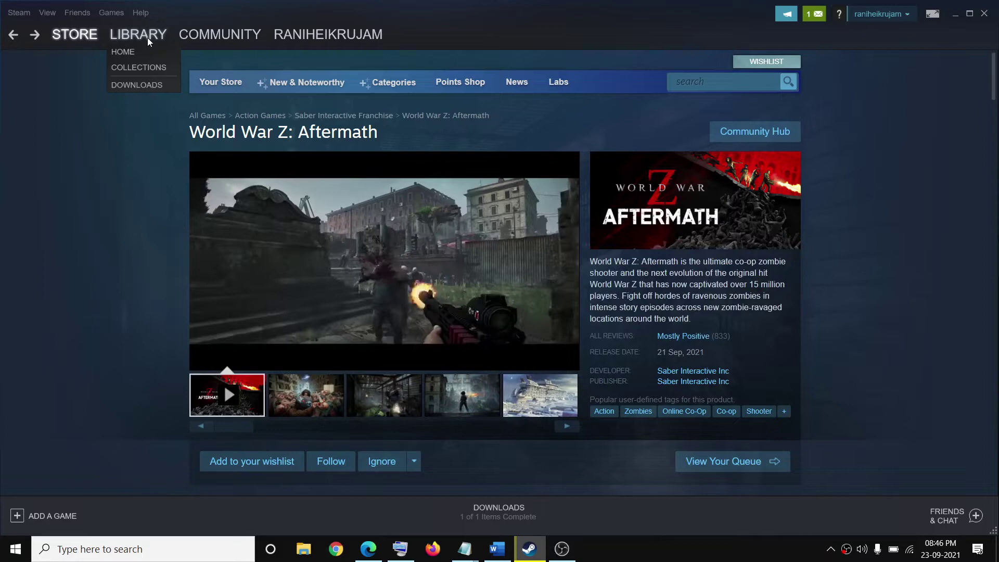
{"action": "left_click", "coordinate": [145, 35]}
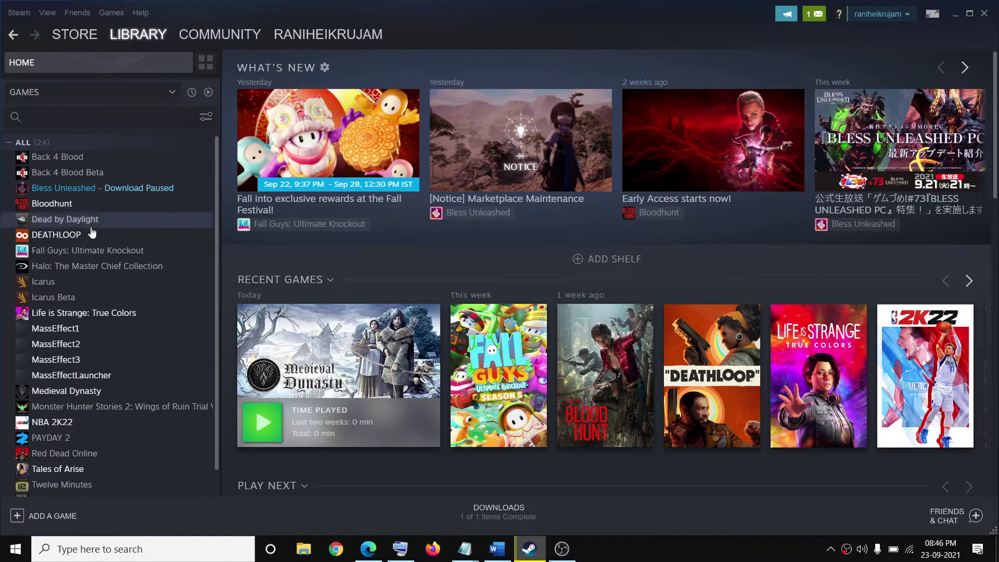
{"action": "right_click", "coordinate": [107, 203]}
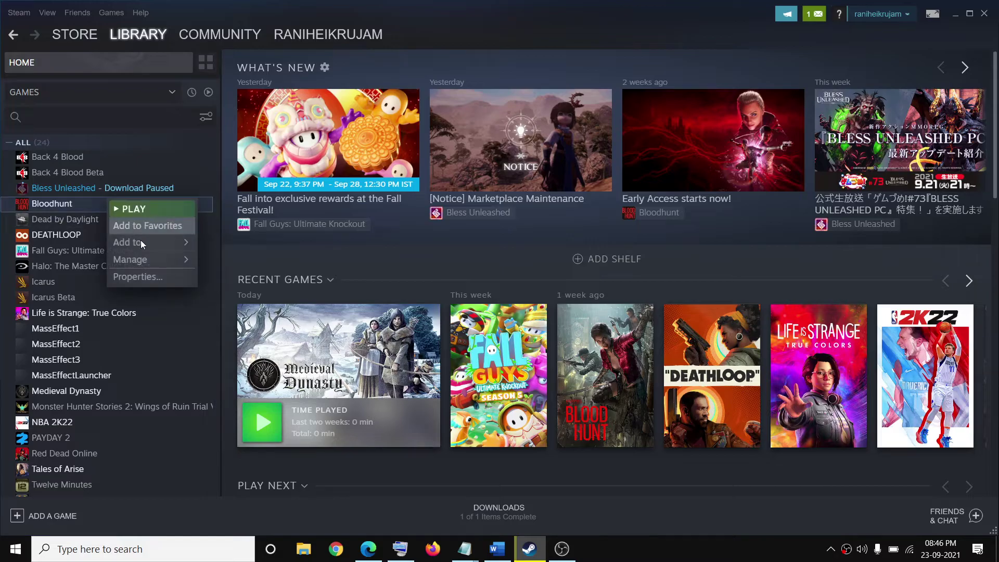
In Bloodhunt's Properties Controller page, set the Steam Input override to Disable Steam Input and close.
{"action": "left_click", "coordinate": [133, 278]}
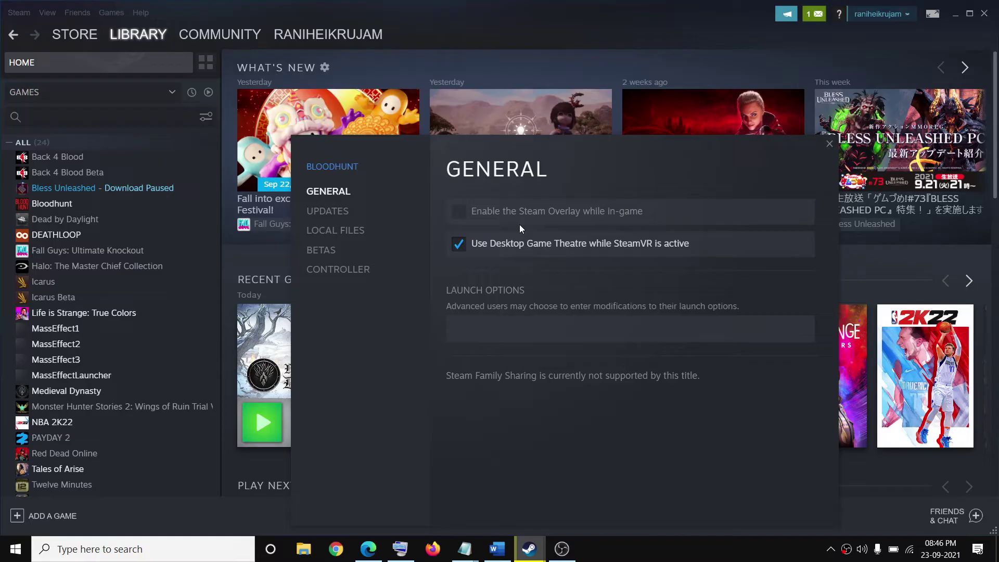
{"action": "left_click", "coordinate": [323, 273]}
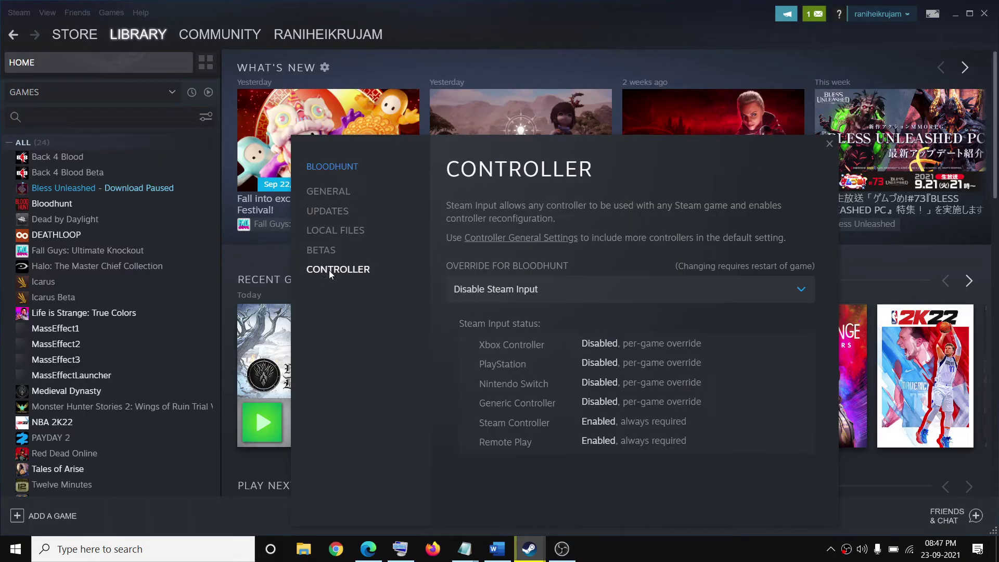
{"action": "left_click", "coordinate": [800, 290]}
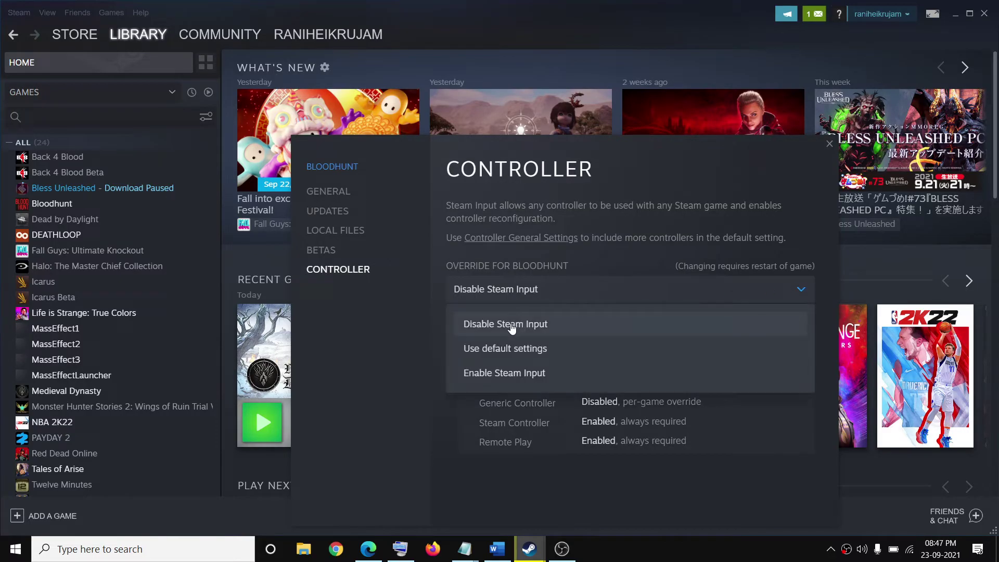
{"action": "left_click", "coordinate": [507, 354]}
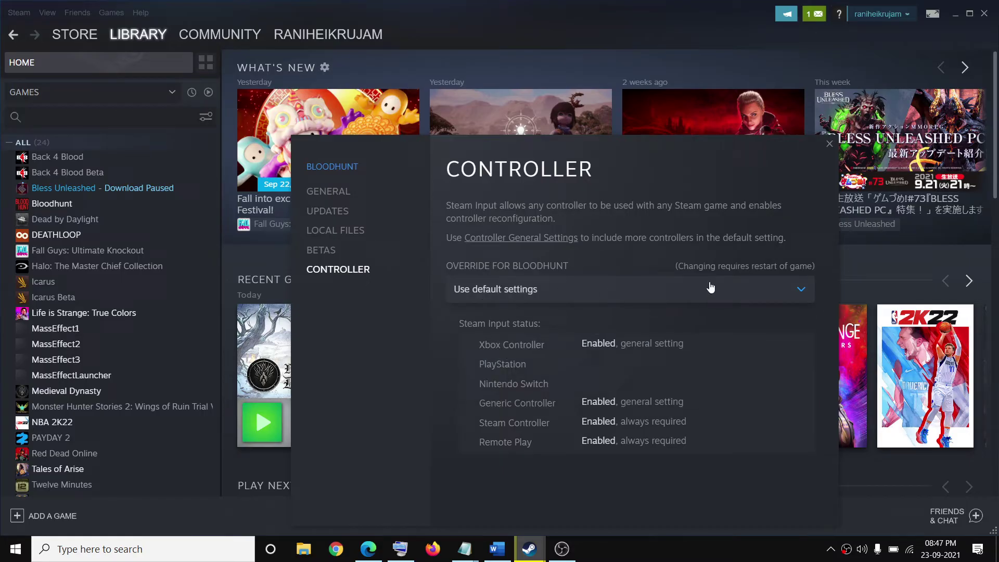
{"action": "left_click", "coordinate": [799, 292]}
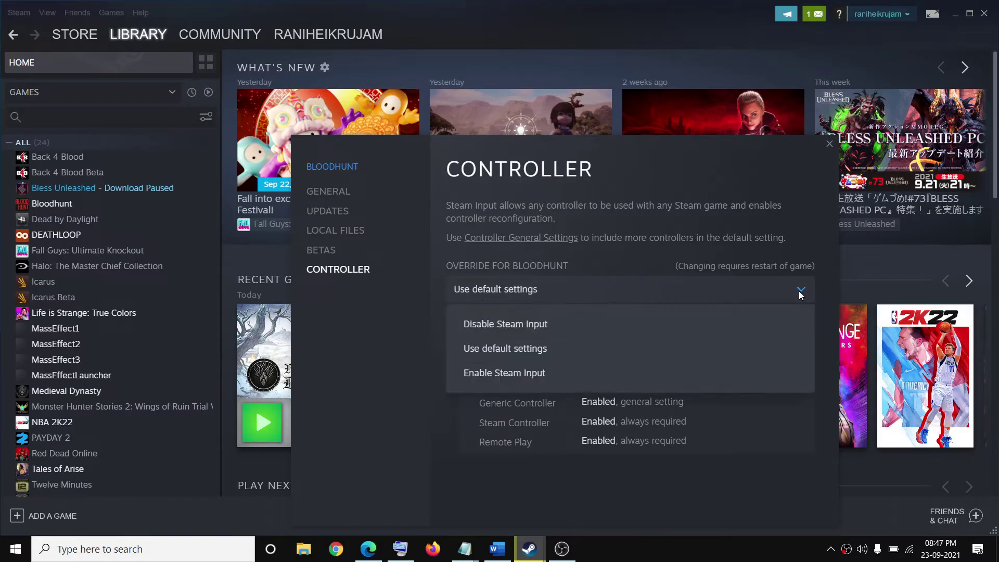
{"action": "left_click", "coordinate": [488, 326]}
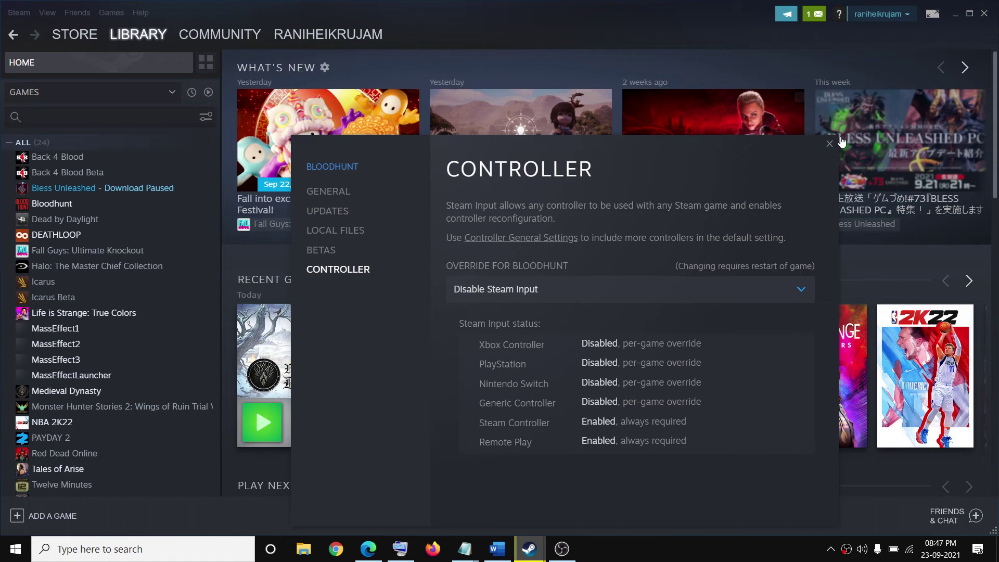
{"action": "left_click", "coordinate": [880, 182]}
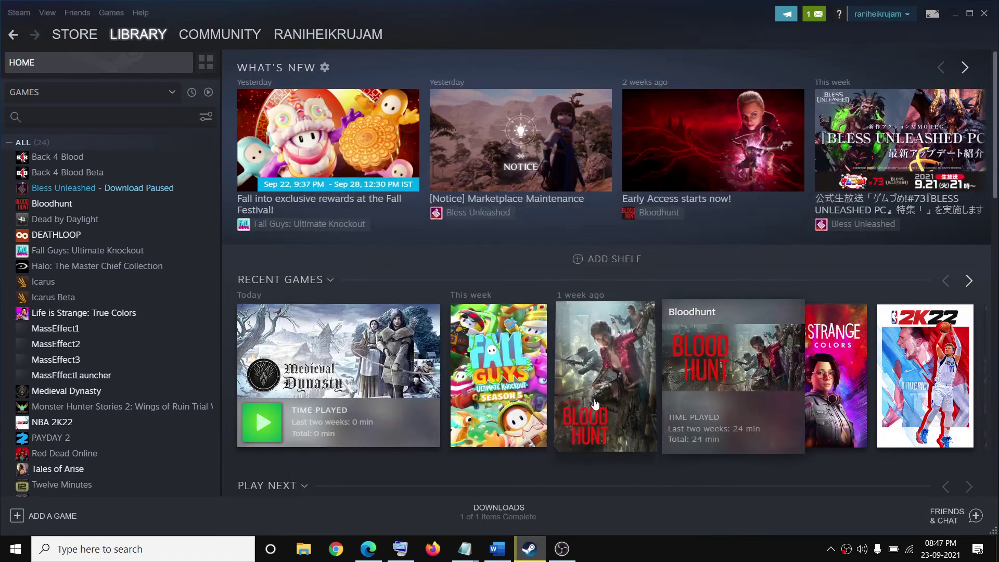
Revisit the guide's fix-controller title in Word, then hide it to show the Steam library.
{"action": "left_click", "coordinate": [497, 552]}
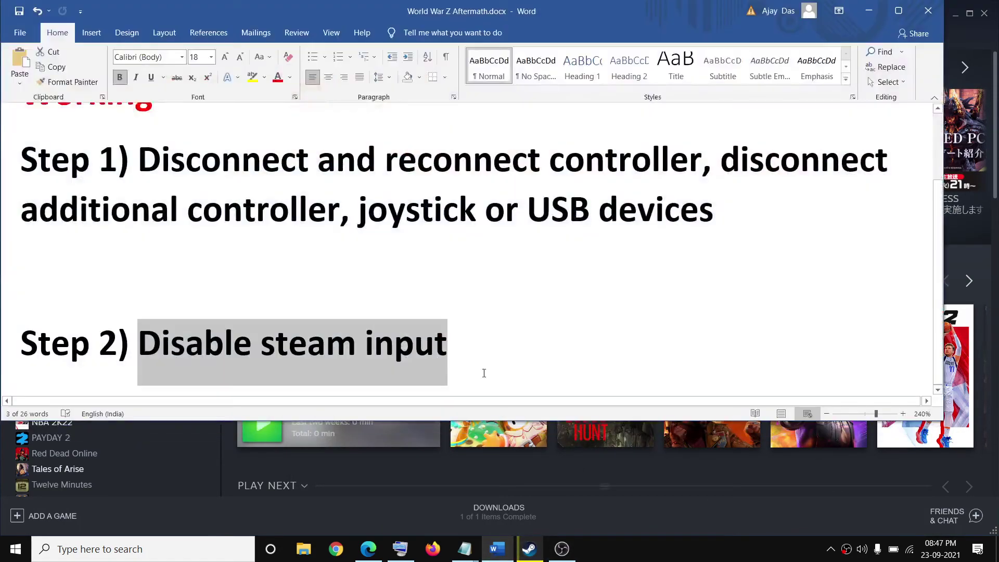
{"action": "left_click", "coordinate": [512, 317]}
{"action": "scroll", "coordinate": [515, 317], "scroll_direction": "up", "scroll_amount": 3}
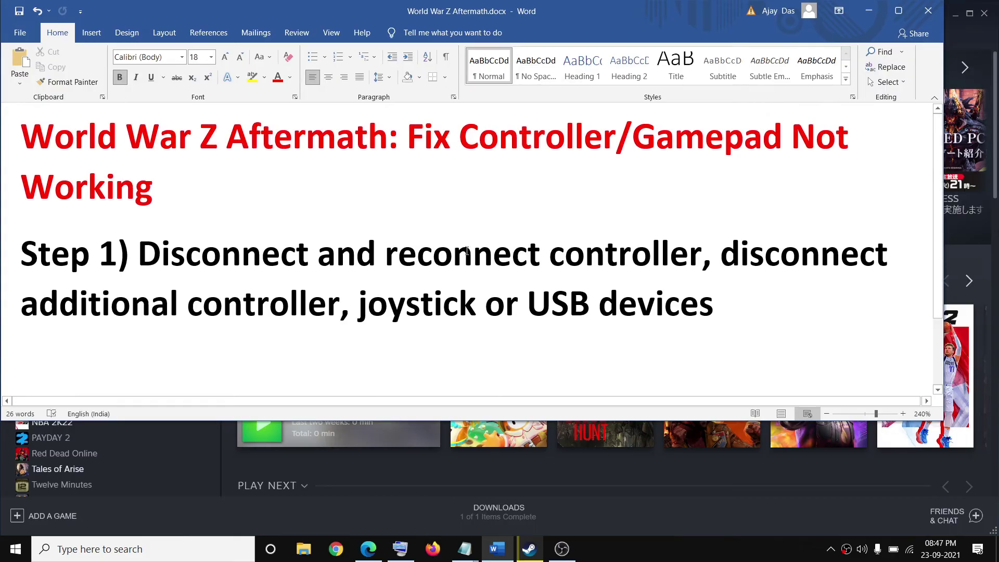
{"action": "left_click_drag", "start_coordinate": [406, 137], "coordinate": [168, 188]}
{"action": "left_click", "coordinate": [866, 12]}
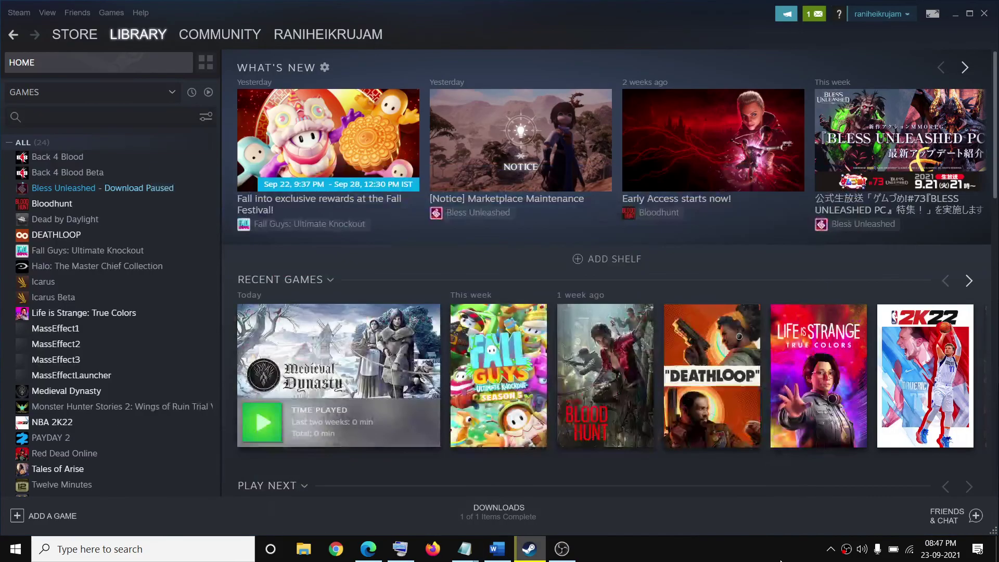